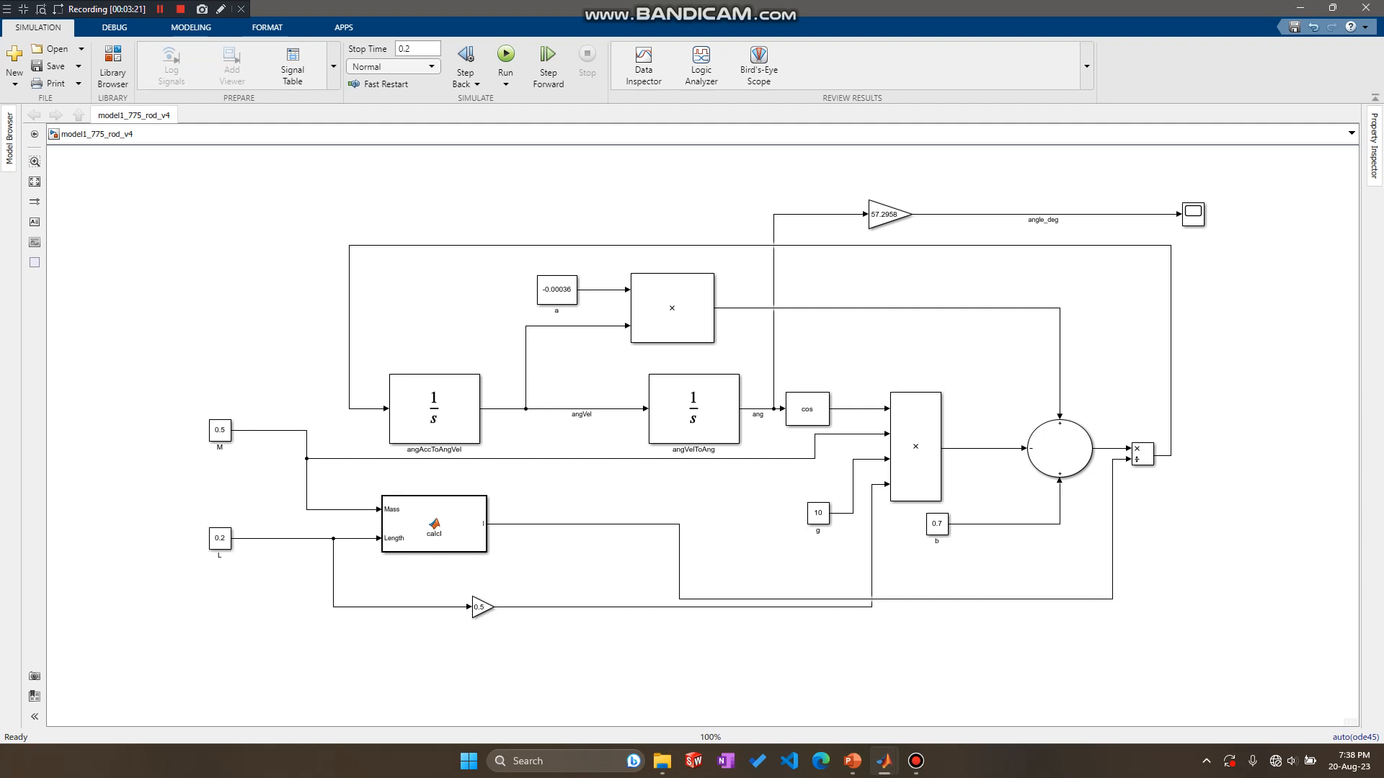
{"action": "left_click_drag", "start_coordinate": [316, 465], "coordinate": [815, 495]}
{"action": "key", "text": "Escape"}
Branch a signal line from the angAccToAngVel integrator's output up to the empty area above the 57.2958 gain
{"action": "mouse_move", "coordinate": [883, 760]}
{"action": "left_click_drag", "start_coordinate": [498, 409], "coordinate": [750, 177]}
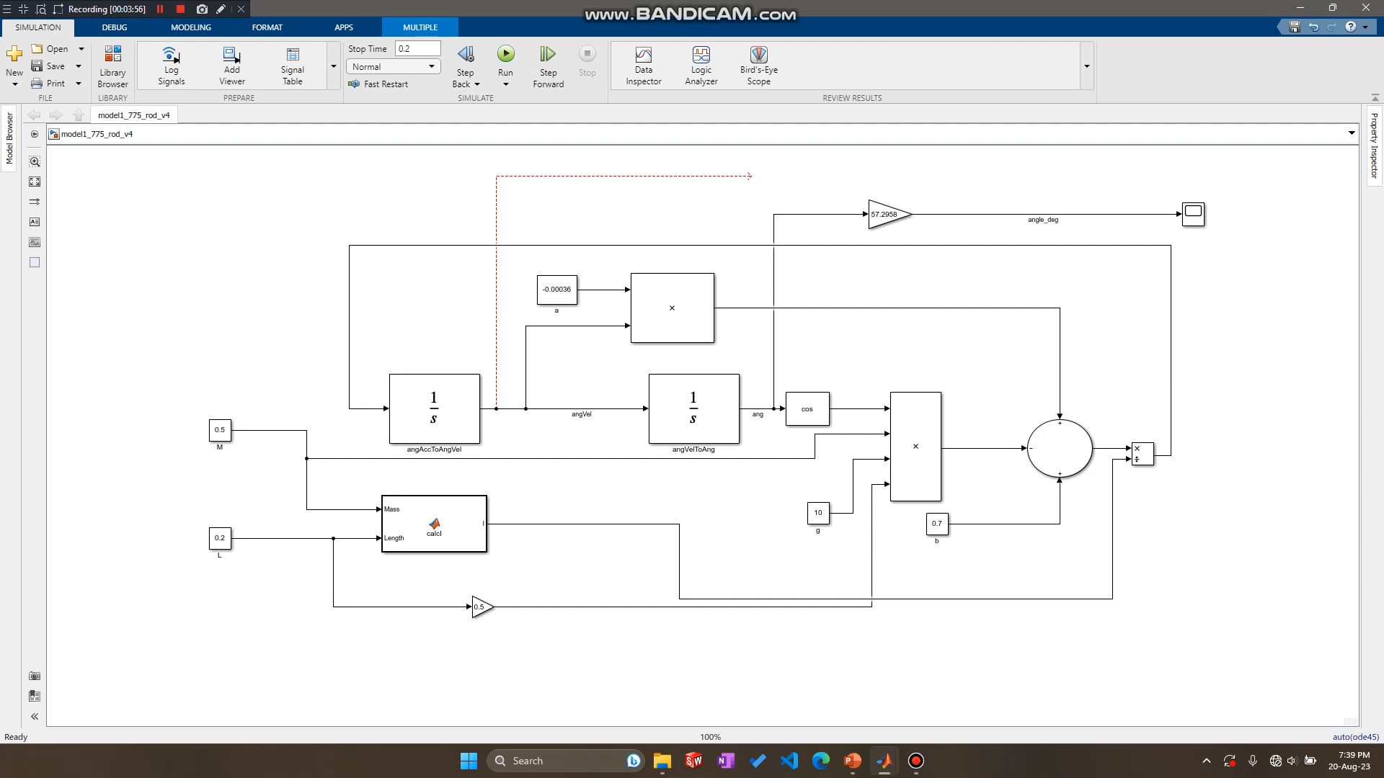
{"action": "left_click", "coordinate": [496, 289]}
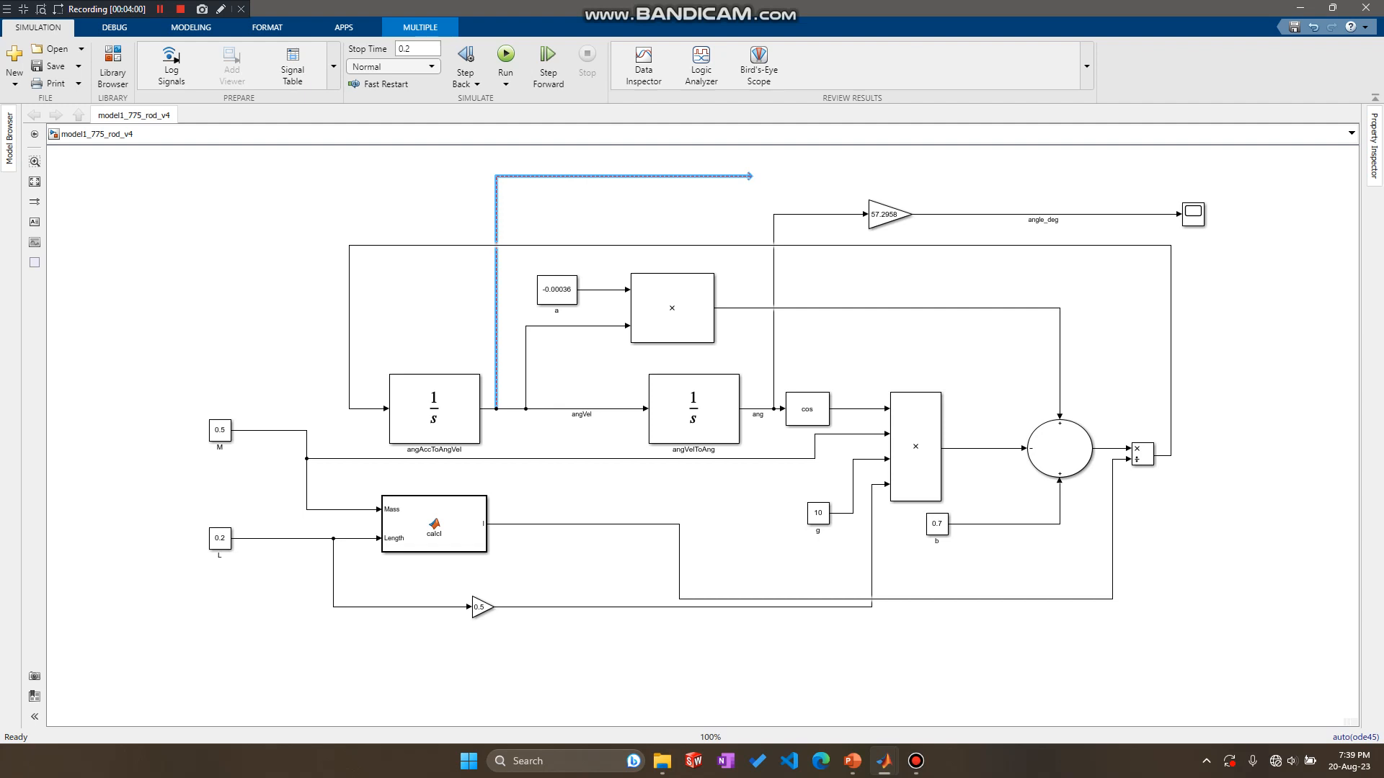
{"action": "left_click_drag", "start_coordinate": [854, 409], "coordinate": [852, 362]}
{"action": "key", "text": "Delete"}
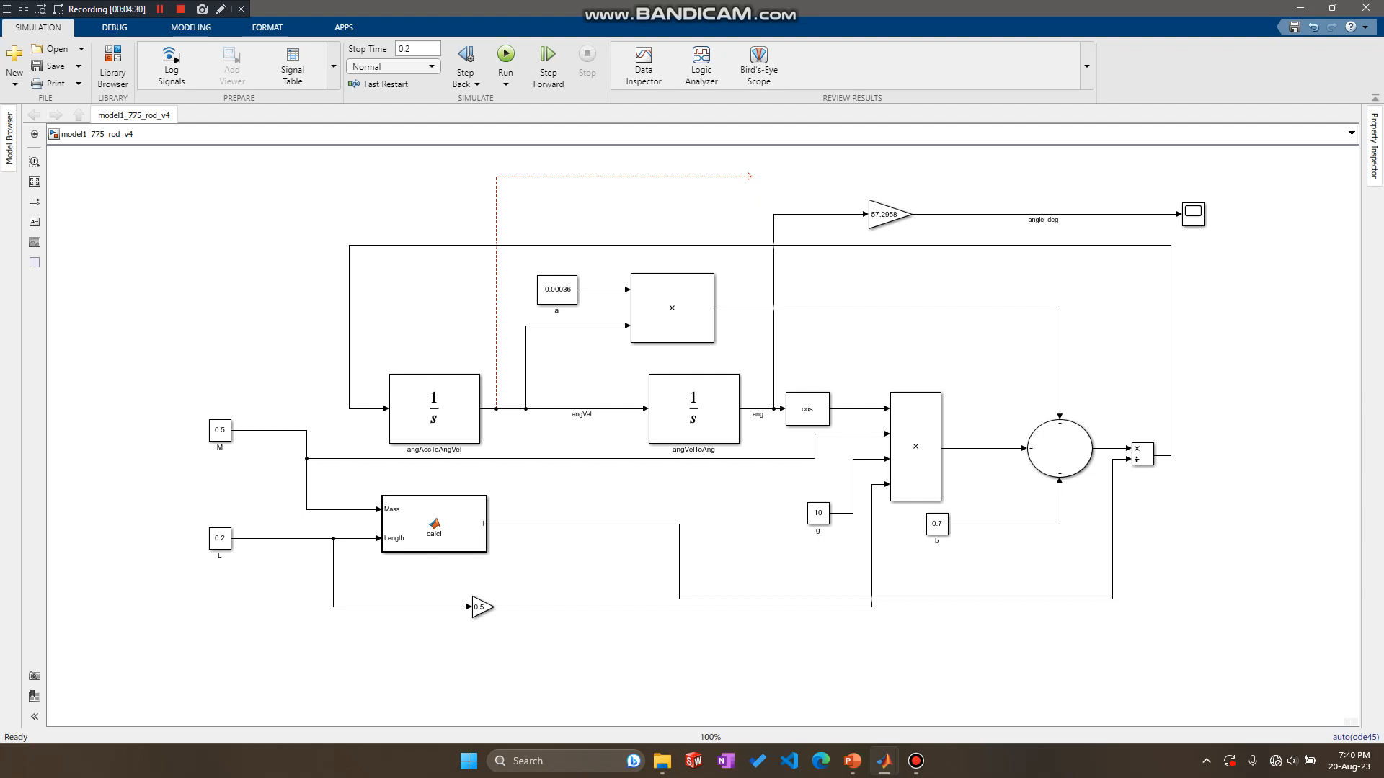
{"action": "left_click", "coordinate": [749, 176]}
{"action": "left_click", "coordinate": [770, 193]}
{"action": "double_click", "coordinate": [771, 191]}
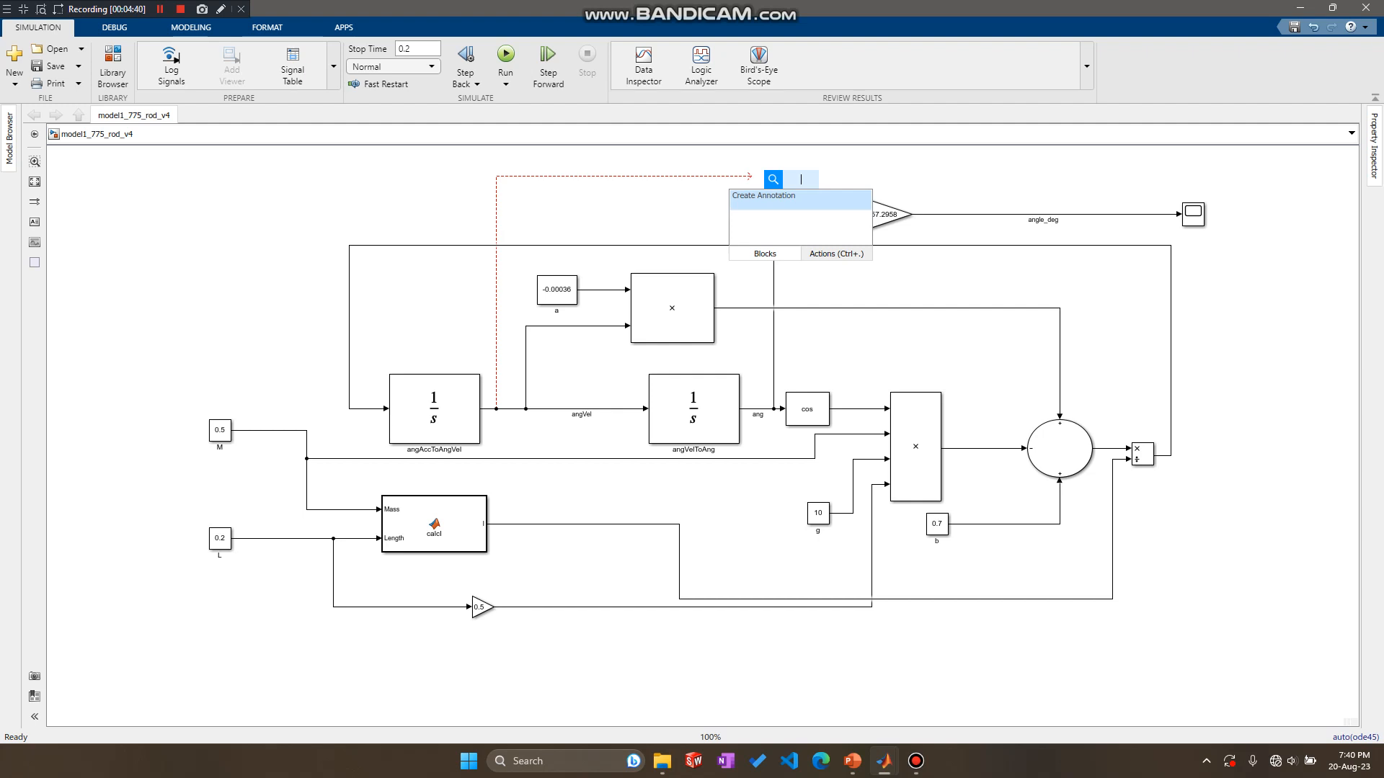
{"action": "left_click", "coordinate": [585, 409]}
{"action": "left_click", "coordinate": [526, 360], "text": "shift"}
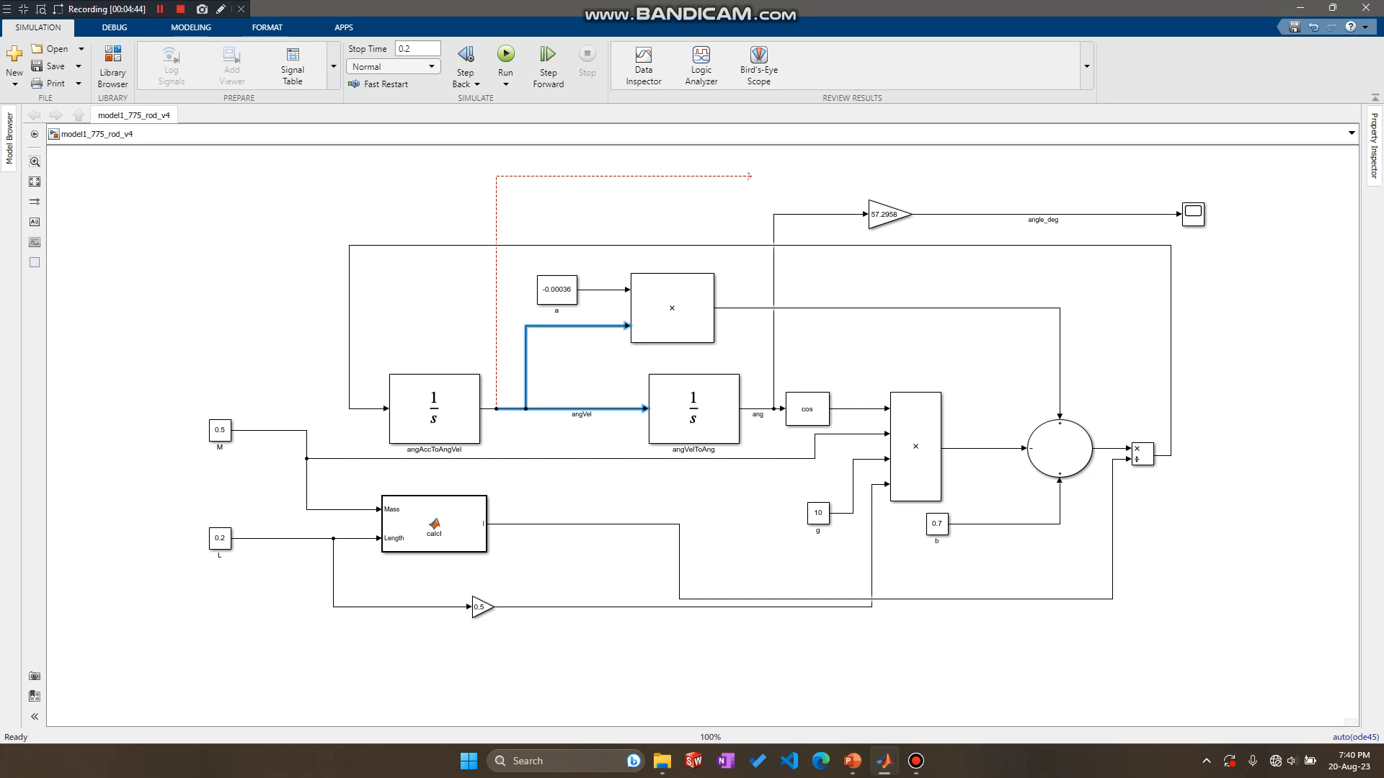
{"action": "key", "text": "Escape"}
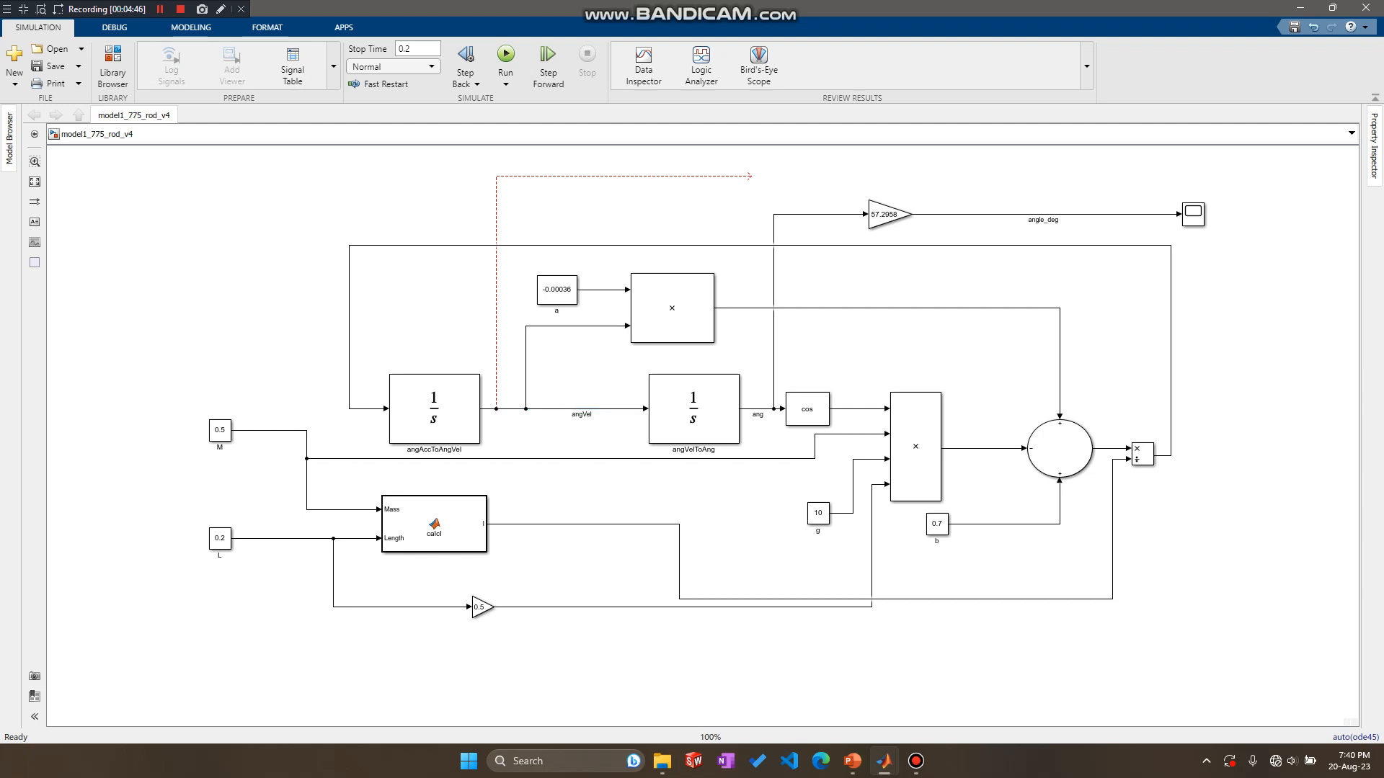
Insert a Gain block from Simulink/Math Operations at the end of the new angular velocity branch and set its gain to 9.54
{"action": "double_click", "coordinate": [749, 176]}
{"action": "type", "text": "gain"}
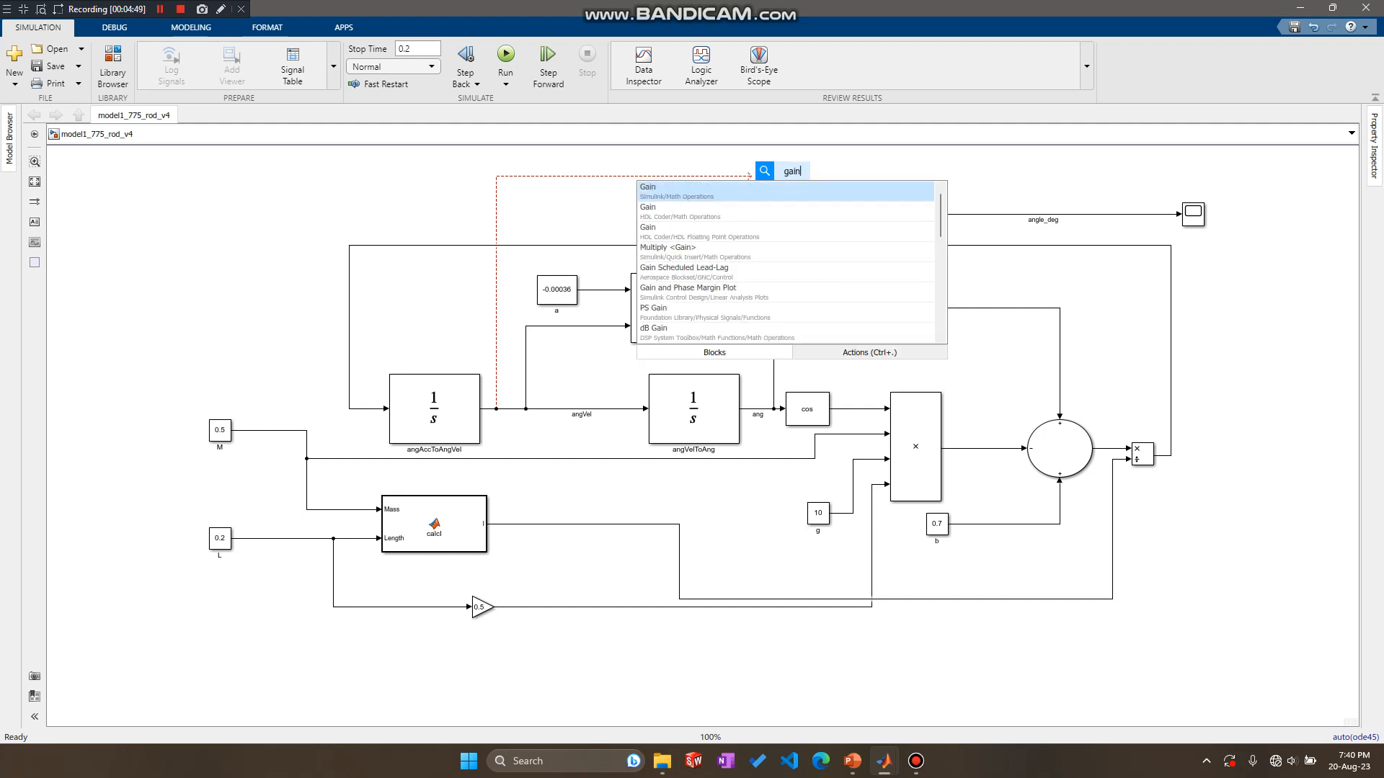
{"action": "key", "text": "Return"}
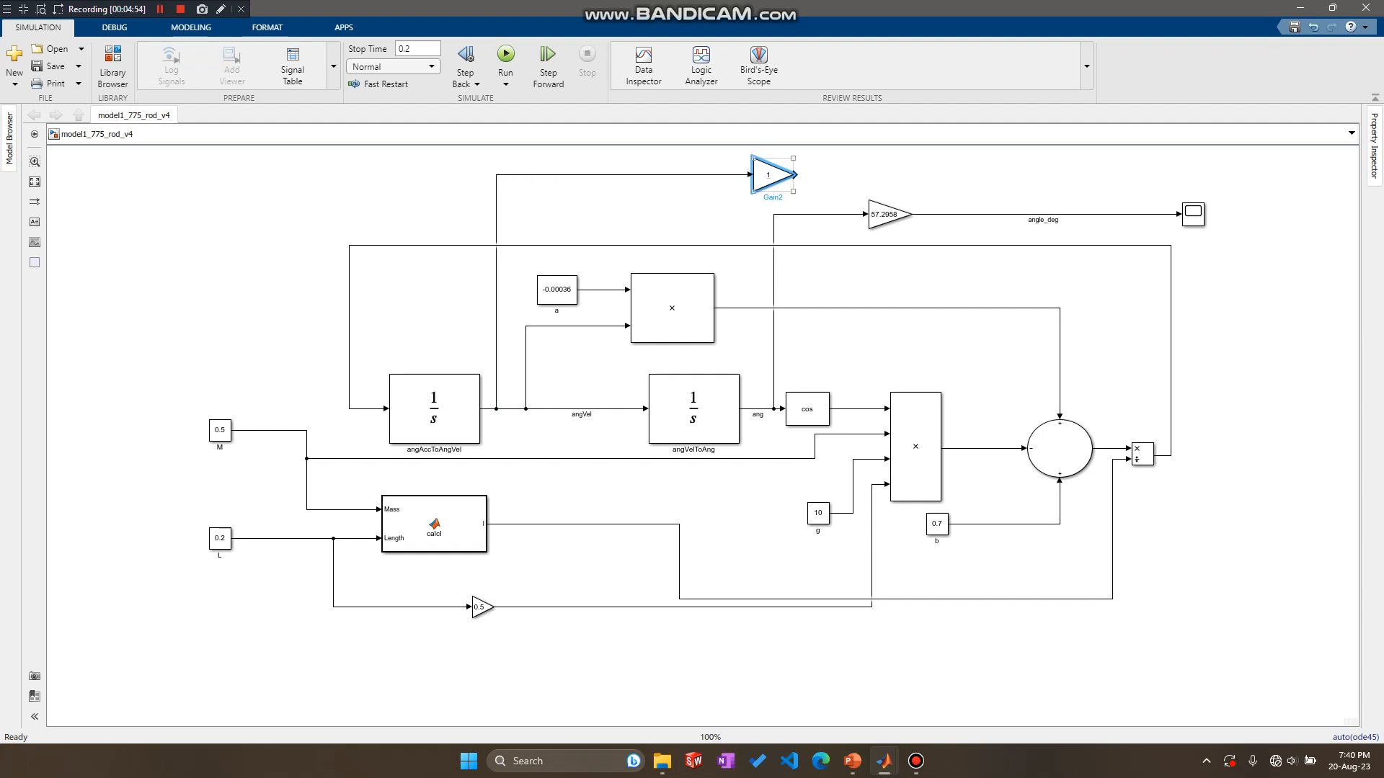
{"action": "key", "text": "Return"}
{"action": "type", "text": "9.54"}
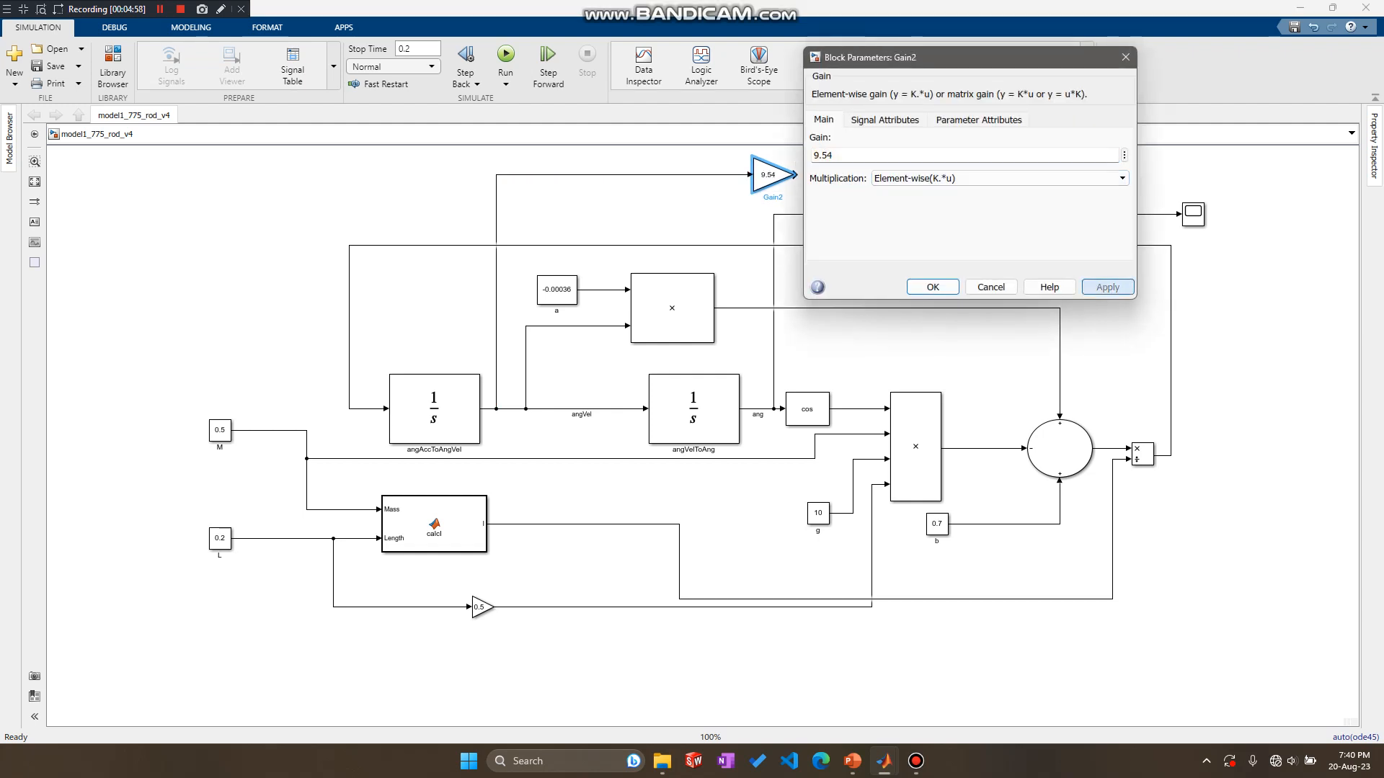
{"action": "key", "text": "Return"}
Connect the 9.54 gain's output to a second input on the scope and label the signal angleVel_RPM
{"action": "left_click_drag", "start_coordinate": [796, 173], "coordinate": [1181, 221]}
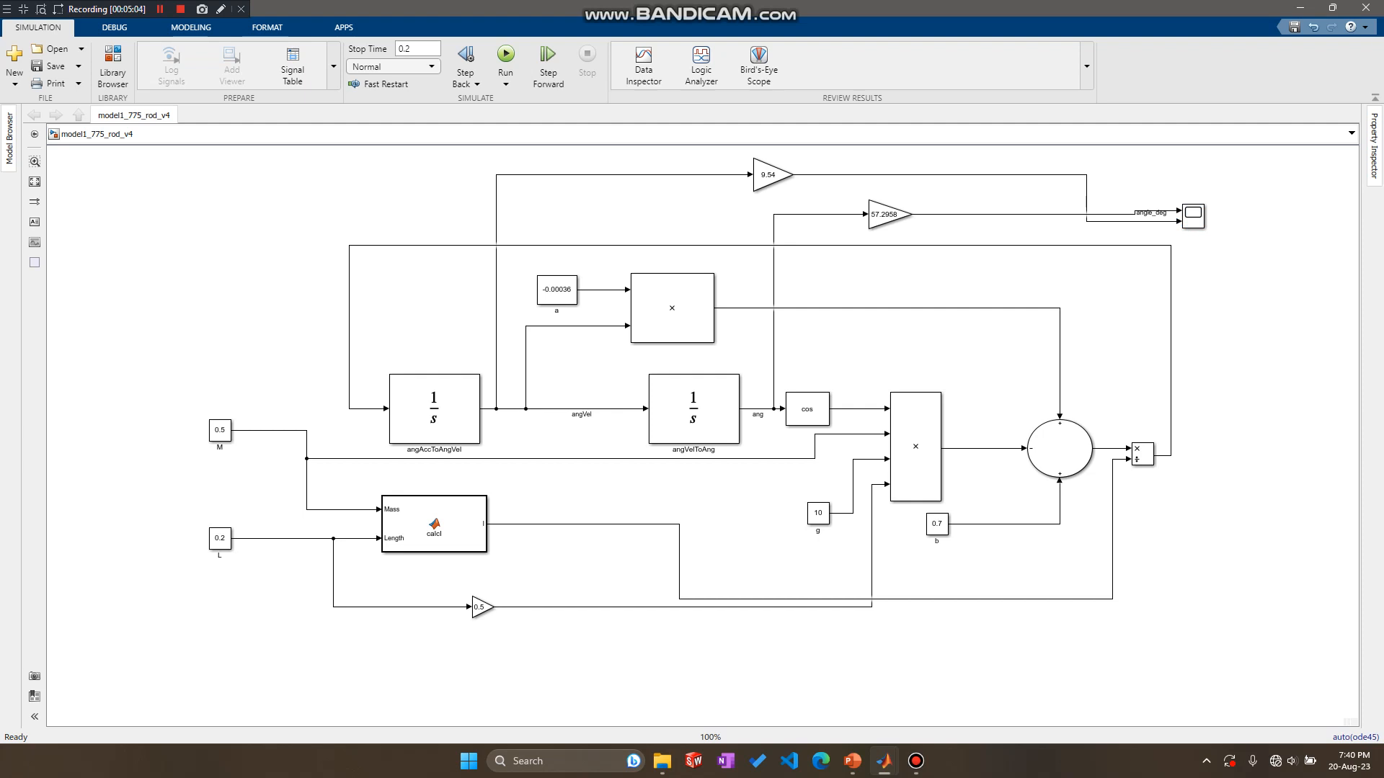
{"action": "left_click", "coordinate": [940, 176]}
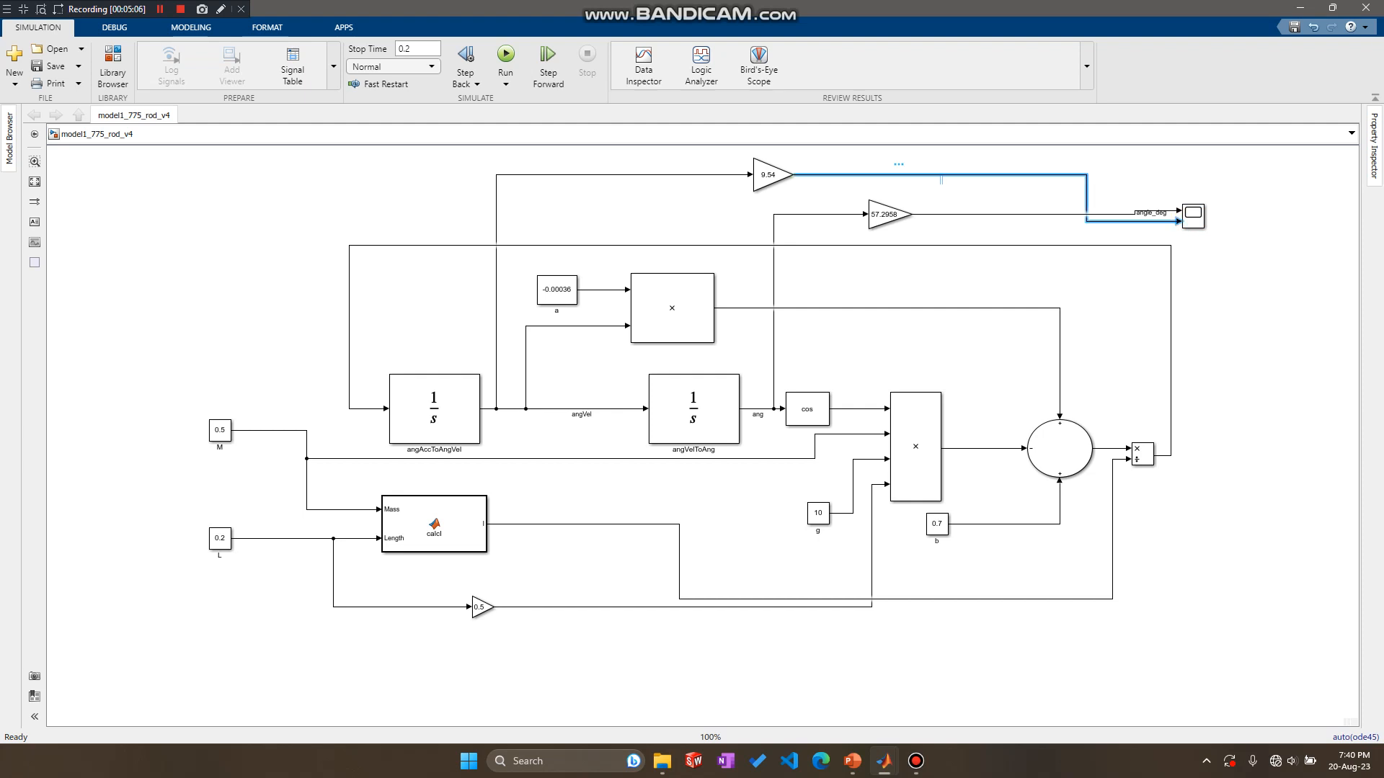
{"action": "type", "text": "angleVel_RPM"}
{"action": "key", "text": "Escape"}
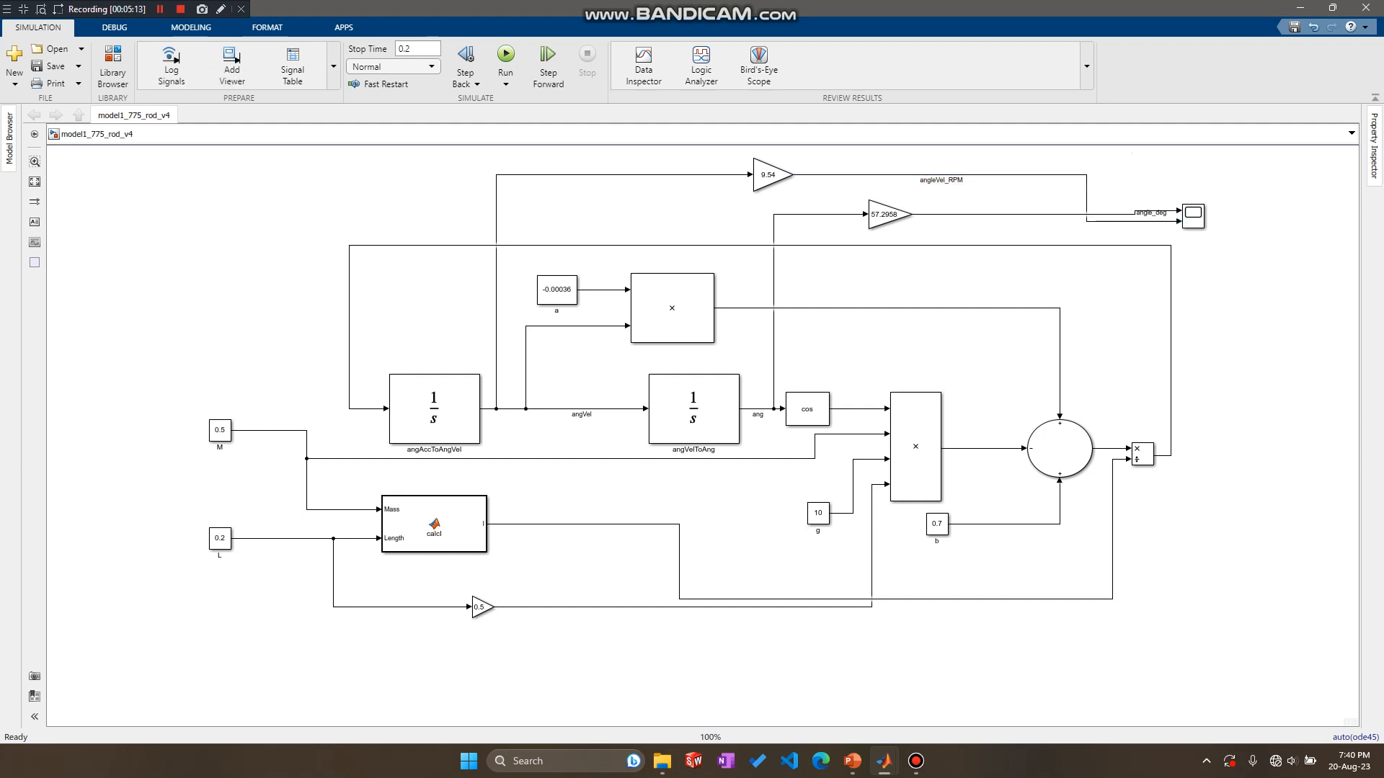
{"action": "left_click", "coordinate": [1008, 174]}
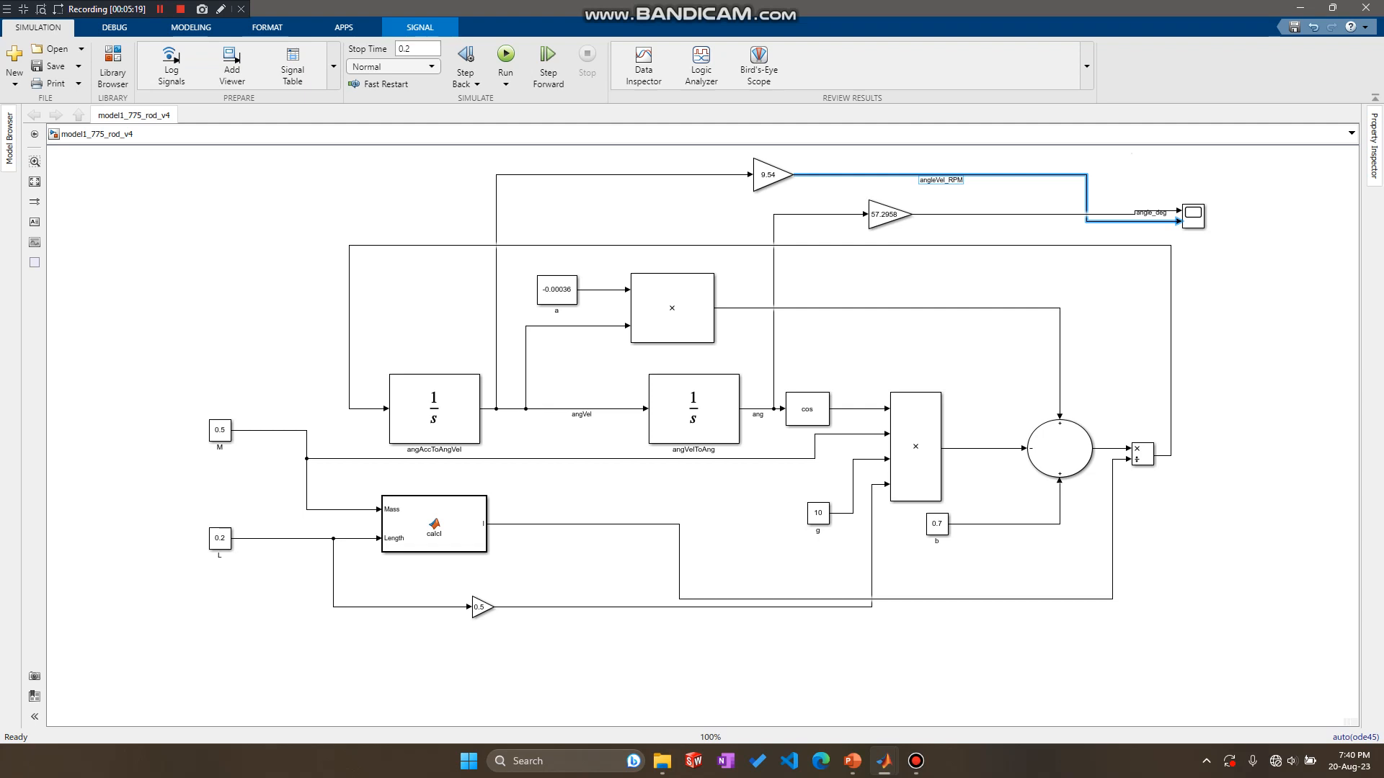
{"action": "key", "text": "Escape"}
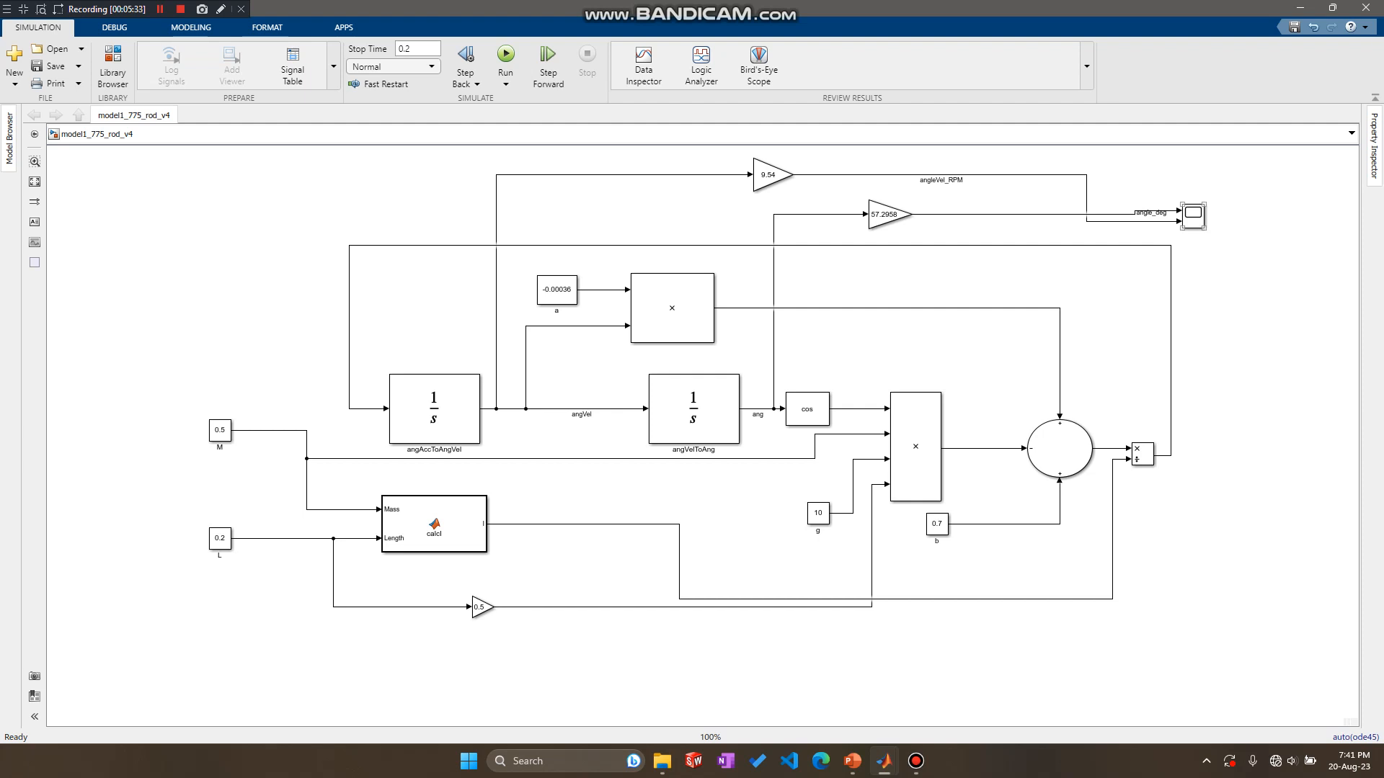
Run the simulation from the scope window and turn on the plot legend for both signals
{"action": "double_click", "coordinate": [1192, 215]}
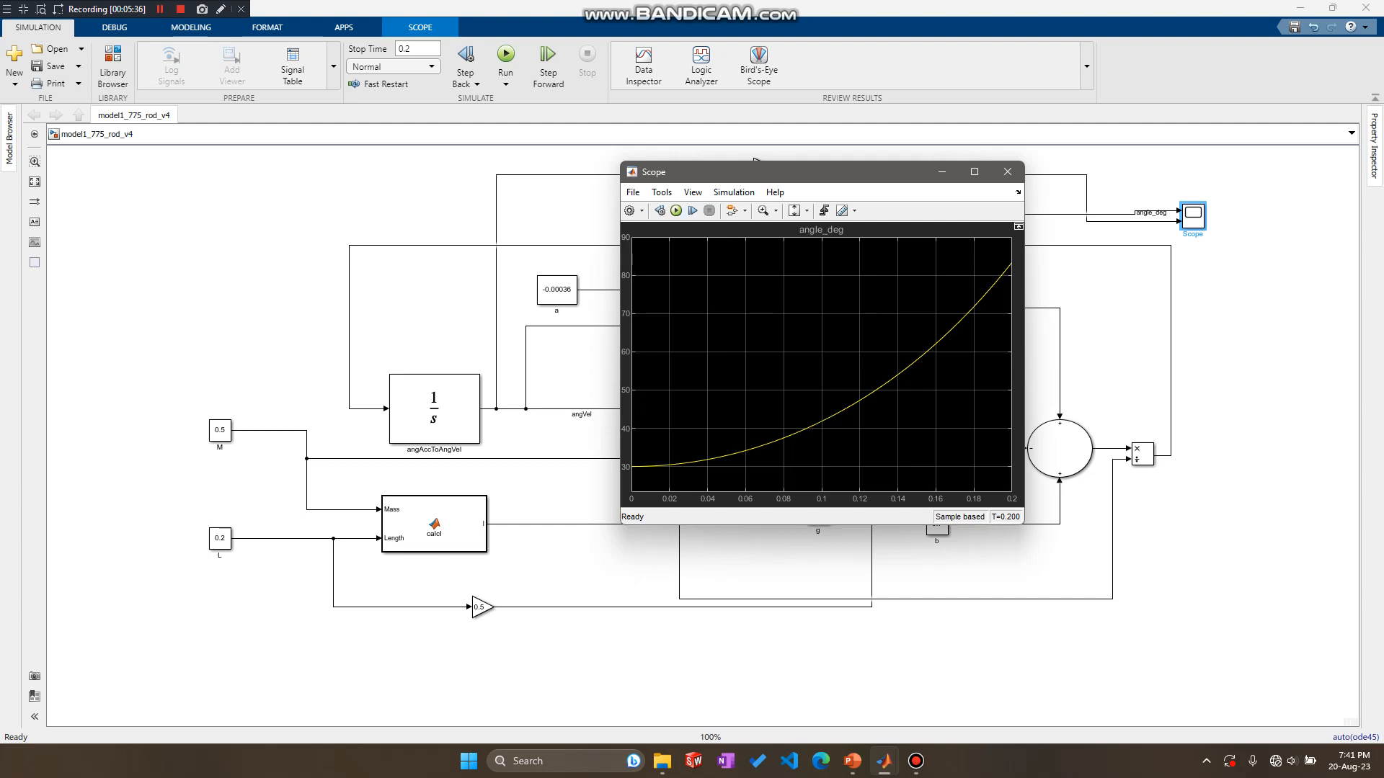
{"action": "left_click", "coordinate": [675, 211]}
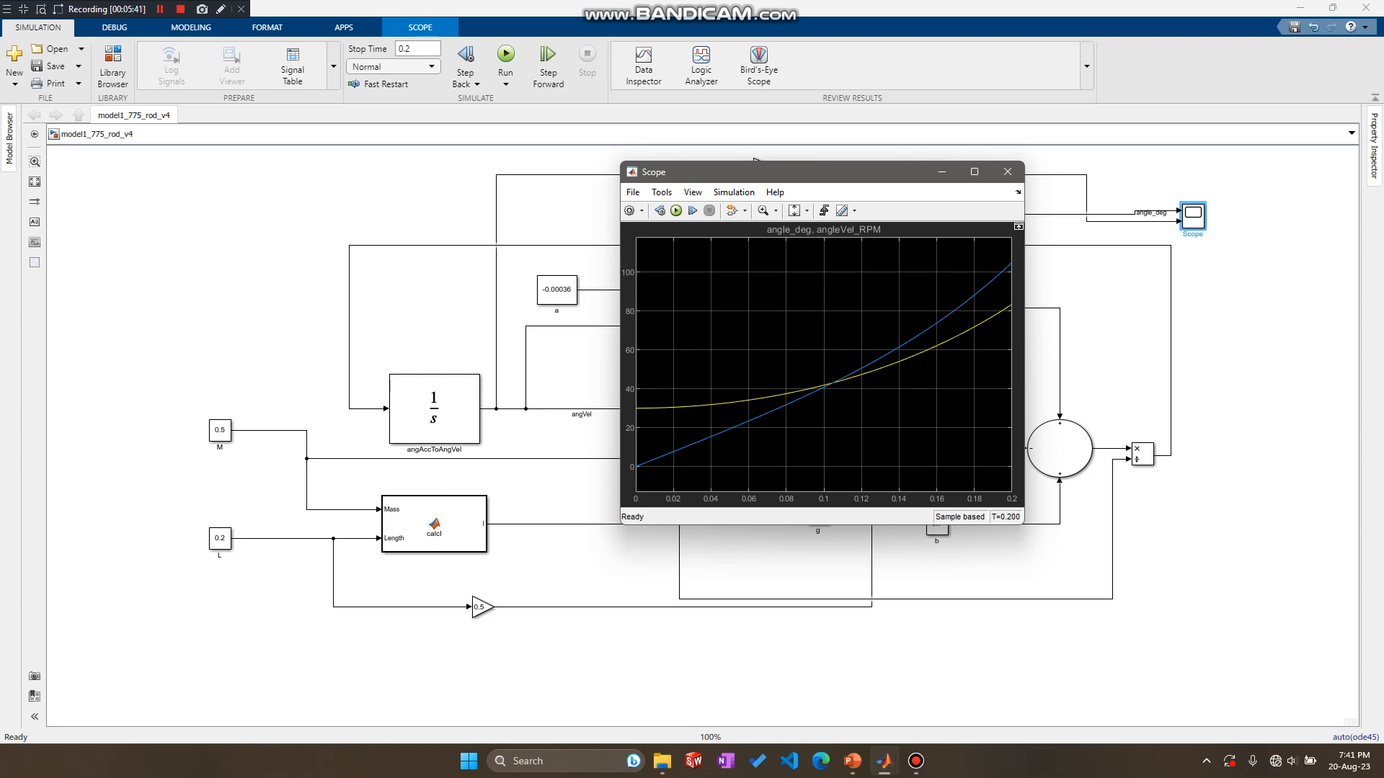
{"action": "left_click", "coordinate": [661, 191]}
{"action": "mouse_move", "coordinate": [693, 191]}
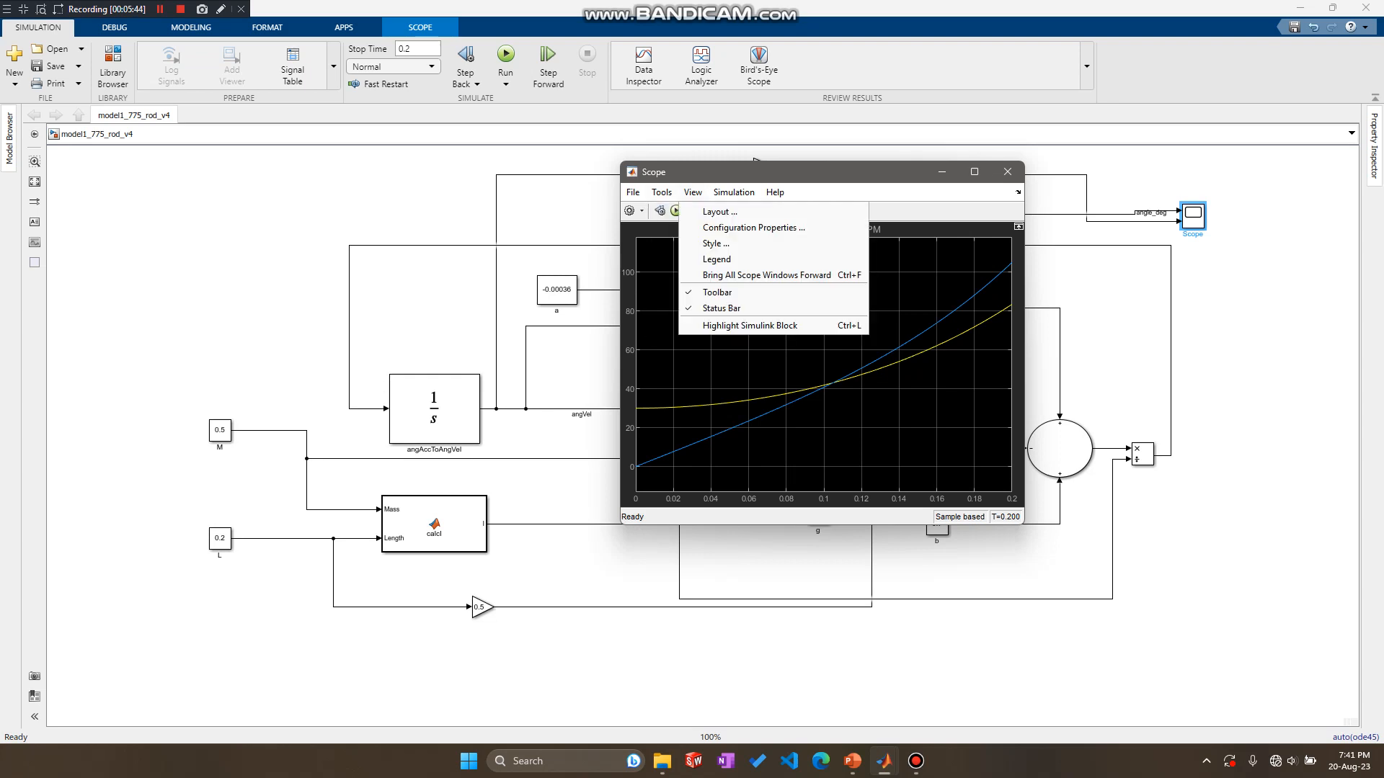
{"action": "left_click", "coordinate": [717, 259]}
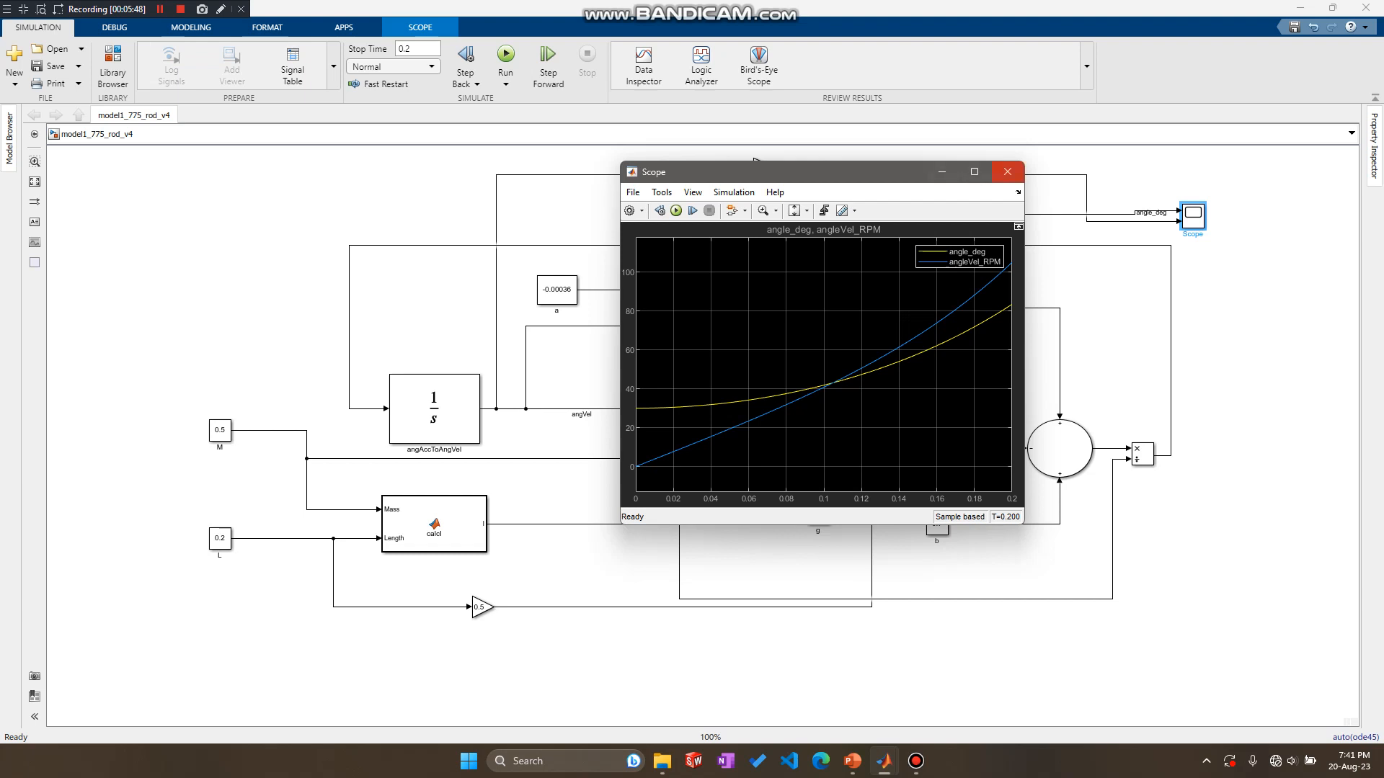
{"action": "key", "text": "alt+F4"}
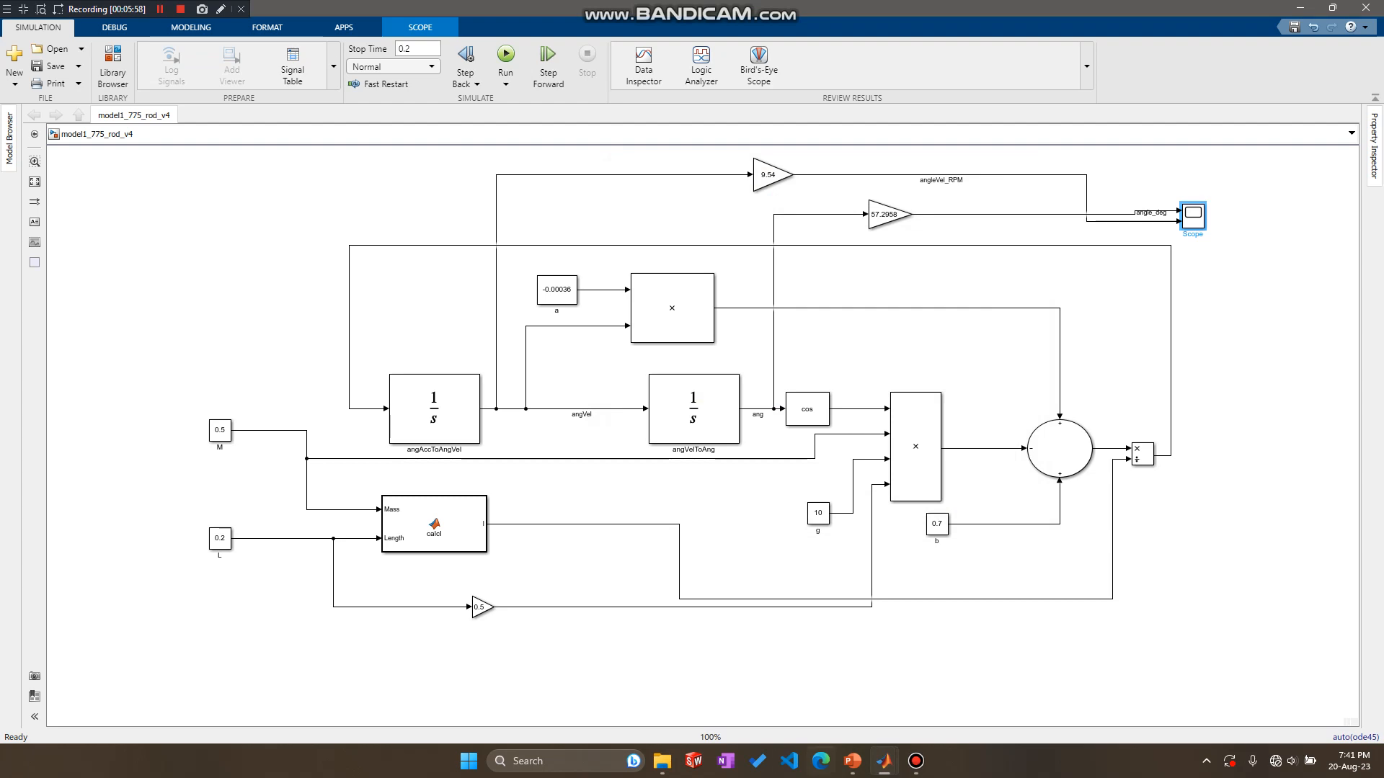
Switch to the PowerPoint lecture and review the slides from the scope sinks step through the MATLAB vs. Simulink key takeaways
{"action": "key", "text": "alt+Tab"}
{"action": "scroll", "coordinate": [107, 393], "scroll_direction": "down", "scroll_amount": 5}
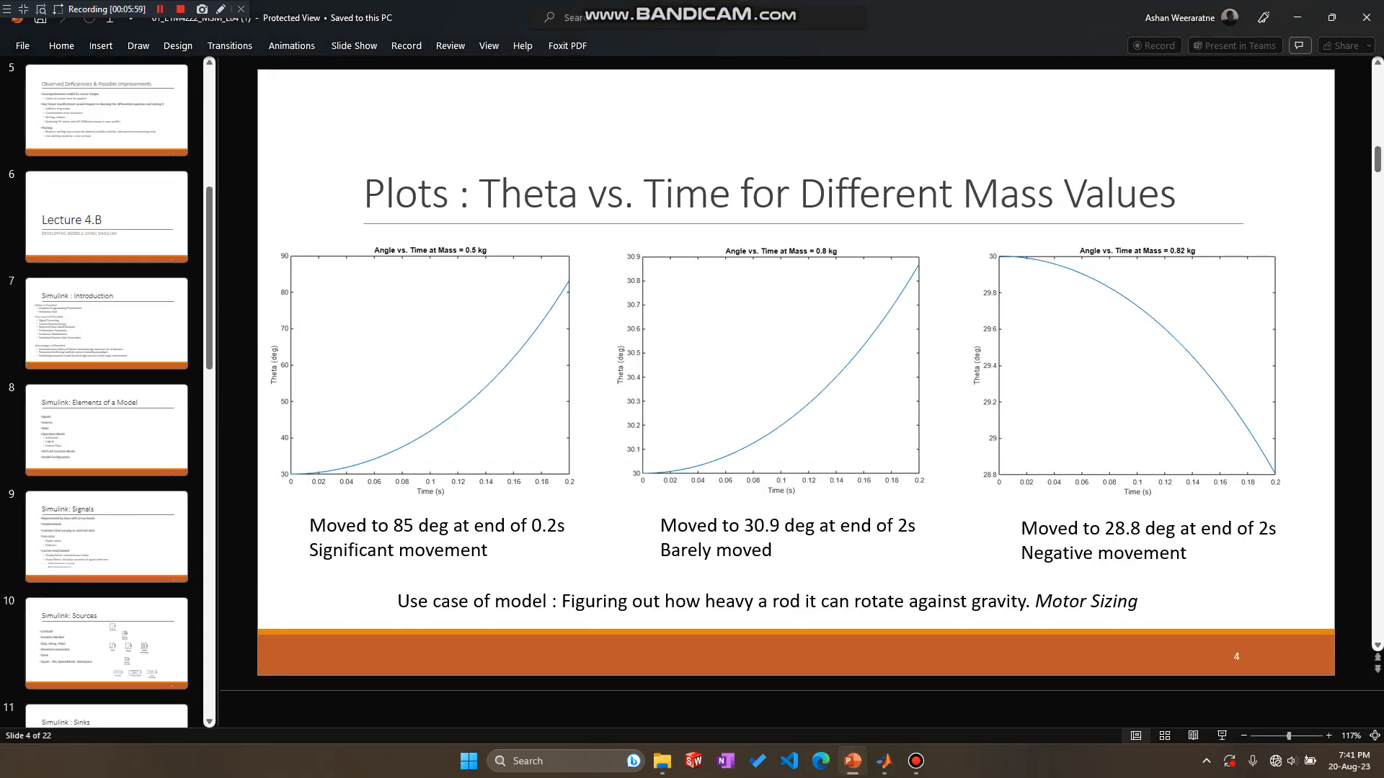
{"action": "scroll", "coordinate": [107, 554], "scroll_direction": "down", "scroll_amount": 10}
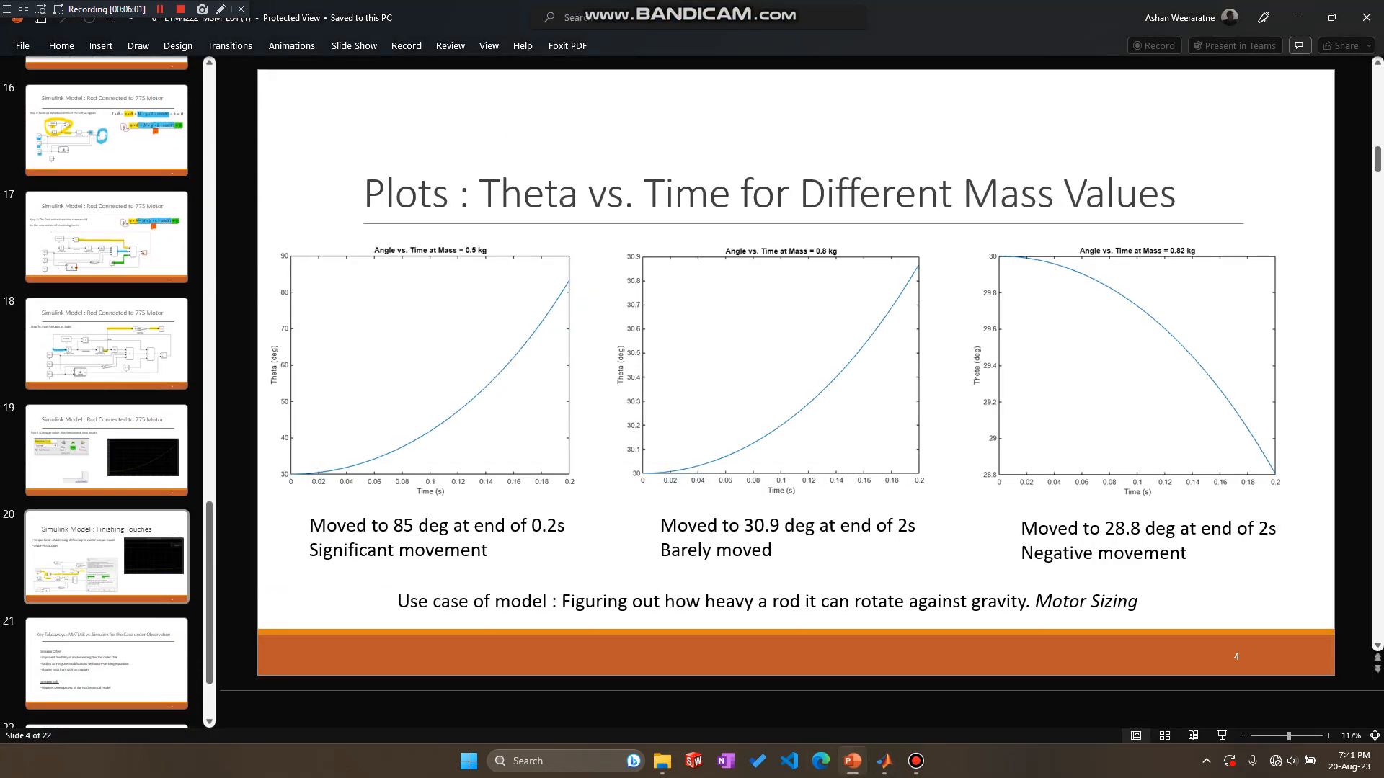
{"action": "left_click", "coordinate": [107, 344]}
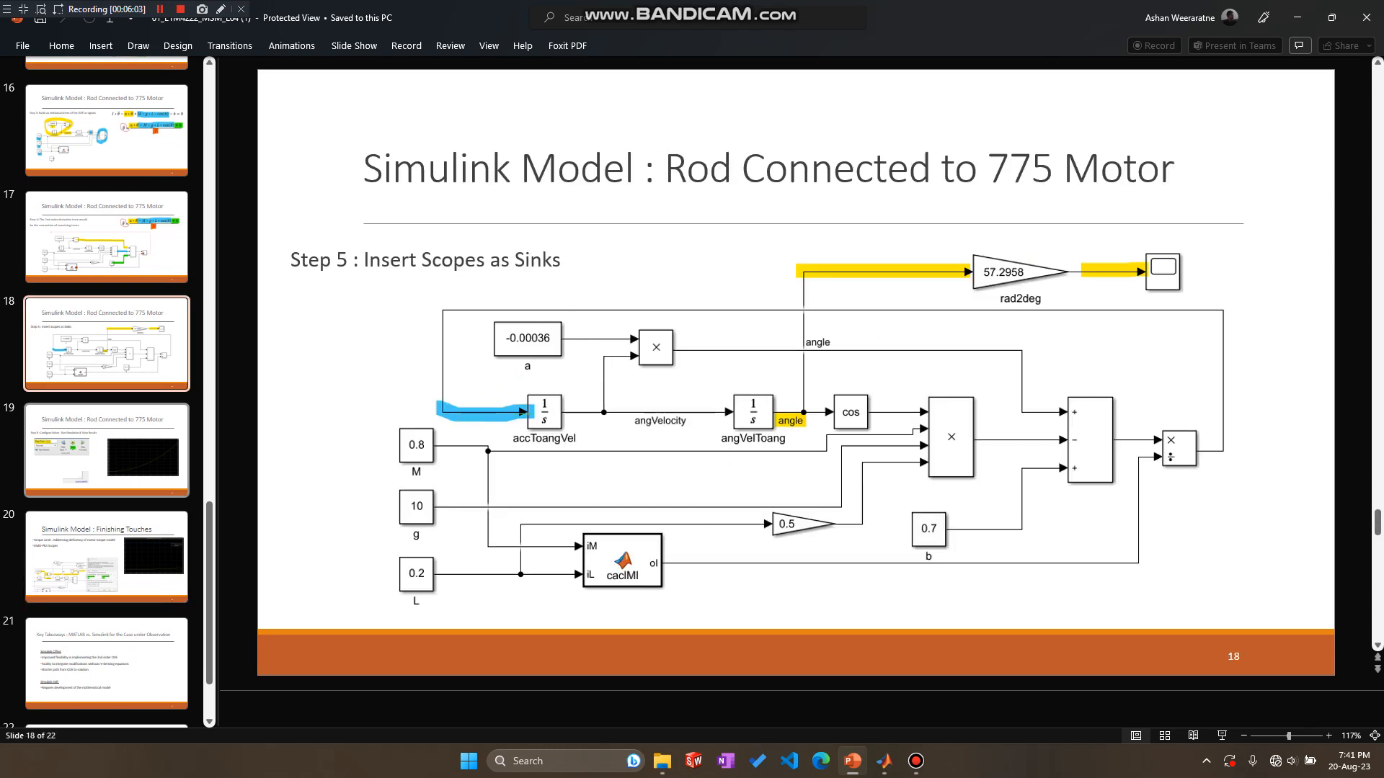
{"action": "key", "text": "Down"}
{"action": "key", "text": "Down"}
{"action": "scroll", "coordinate": [108, 393], "scroll_direction": "down", "scroll_amount": 1}
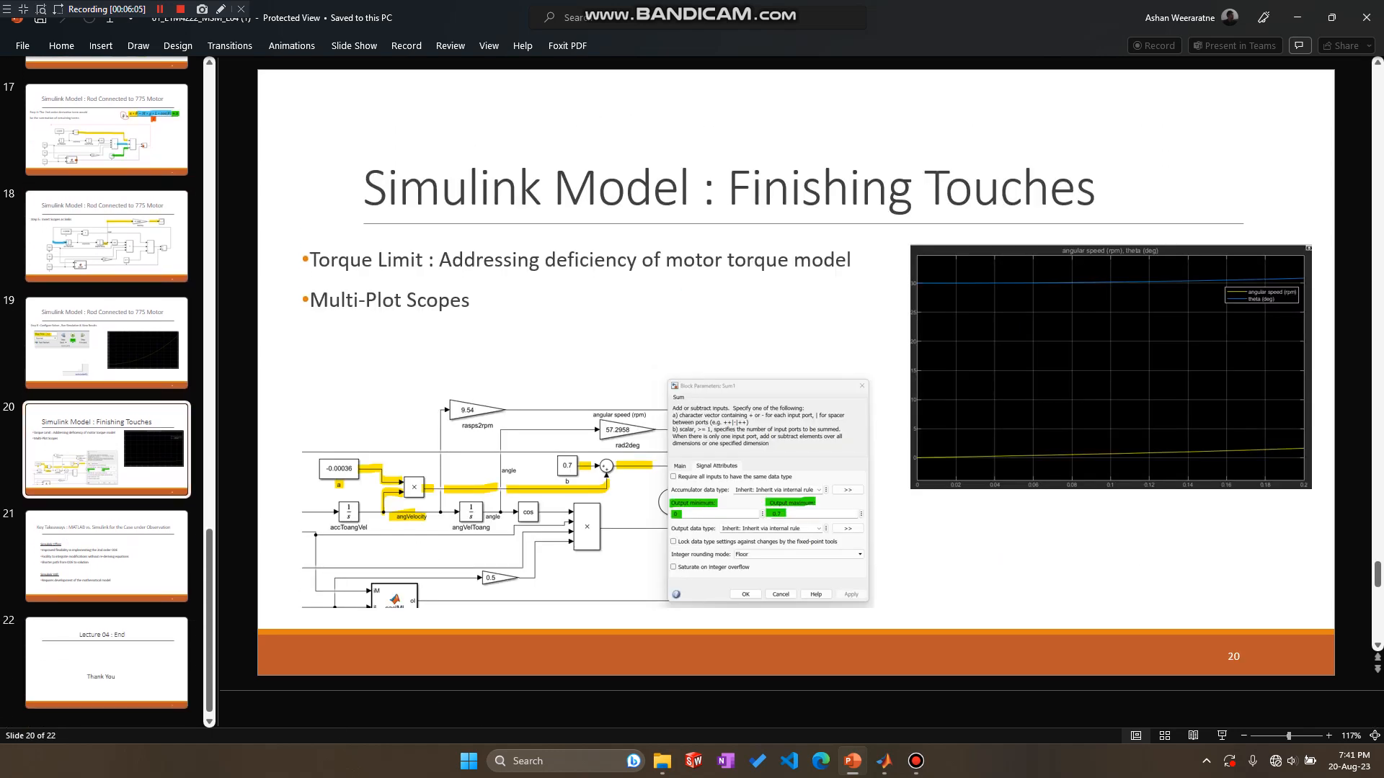
{"action": "key", "text": "Down"}
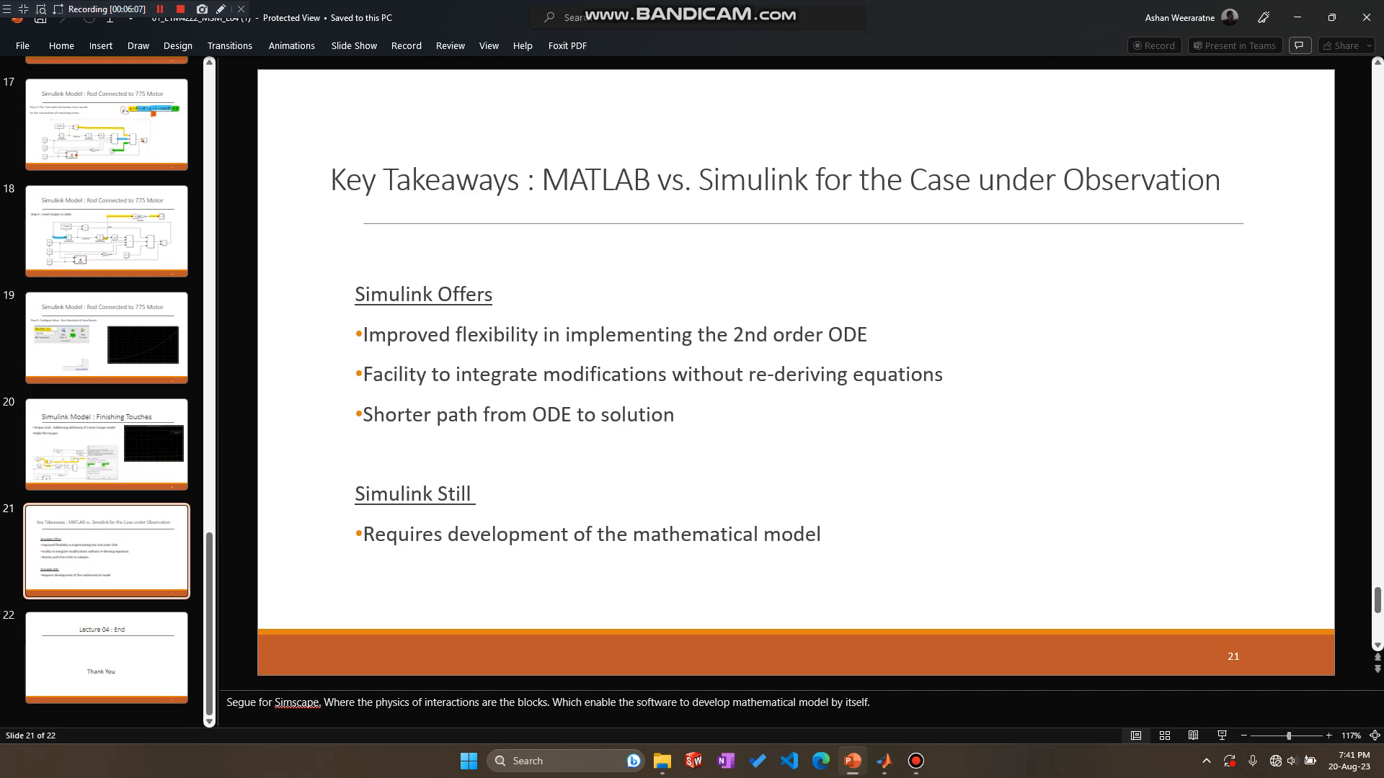
Switch back to the model1_775_rod_v4 Simulink model and examine the upper product's output line, the sum block and the 0.5 gain's output line
{"action": "mouse_move", "coordinate": [884, 762]}
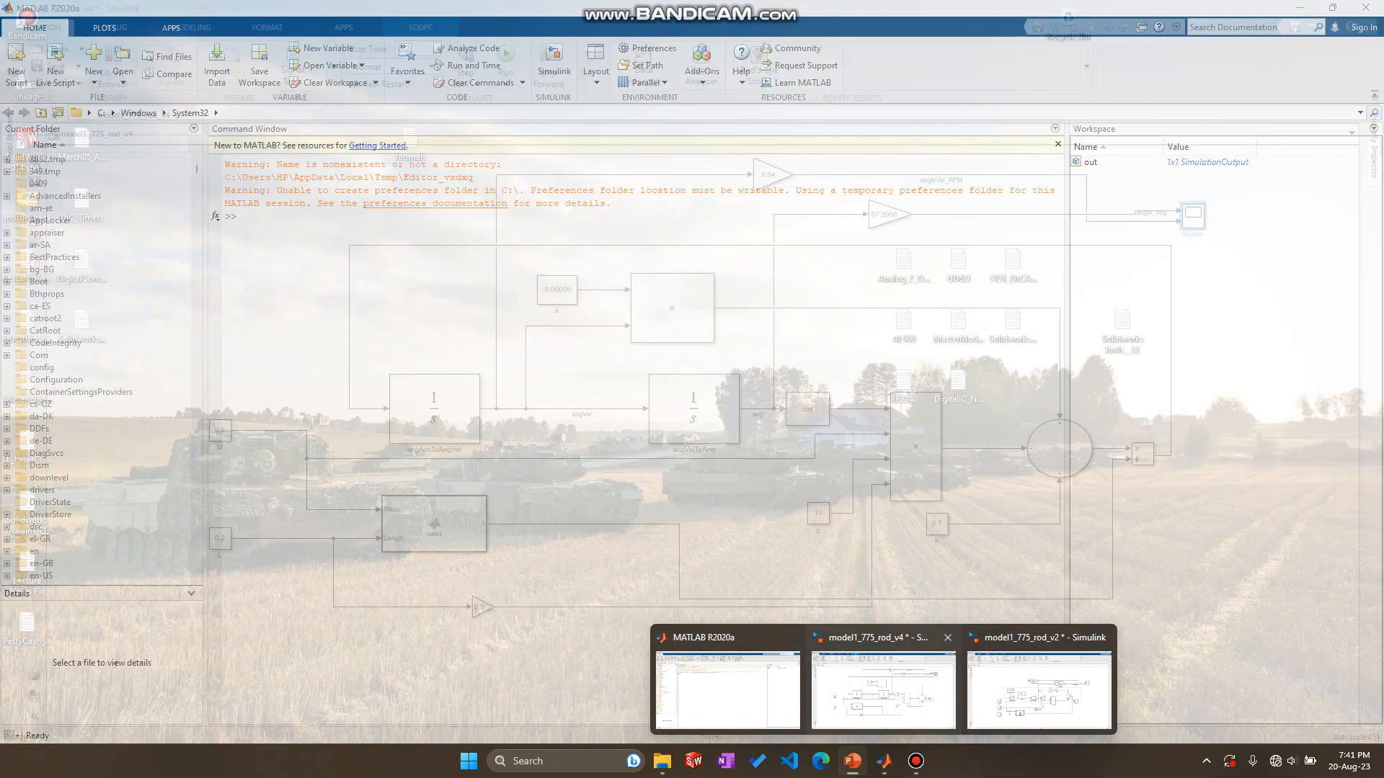
{"action": "left_click", "coordinate": [883, 690]}
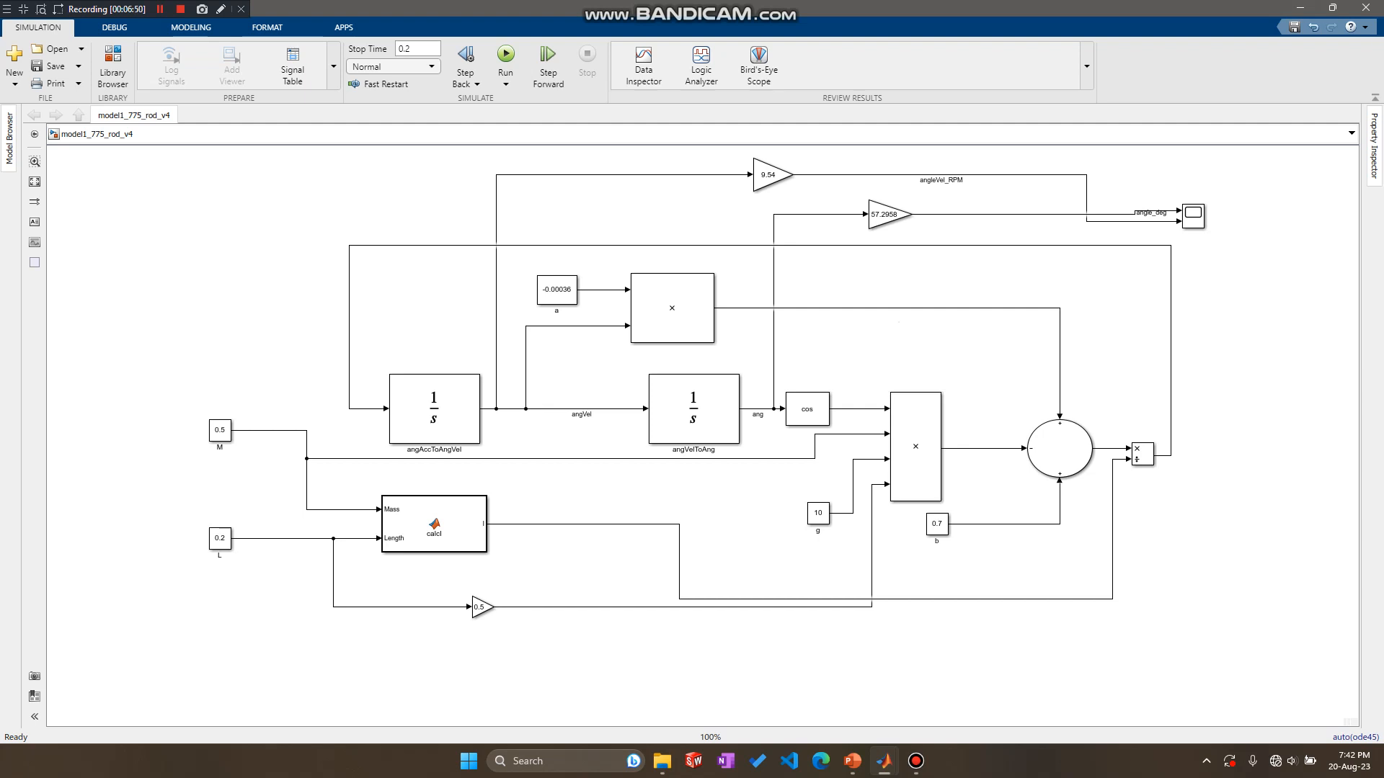
{"action": "left_click", "coordinate": [899, 308]}
{"action": "left_click", "coordinate": [1059, 449]}
{"action": "key", "text": "Escape"}
{"action": "left_click", "coordinate": [685, 607]}
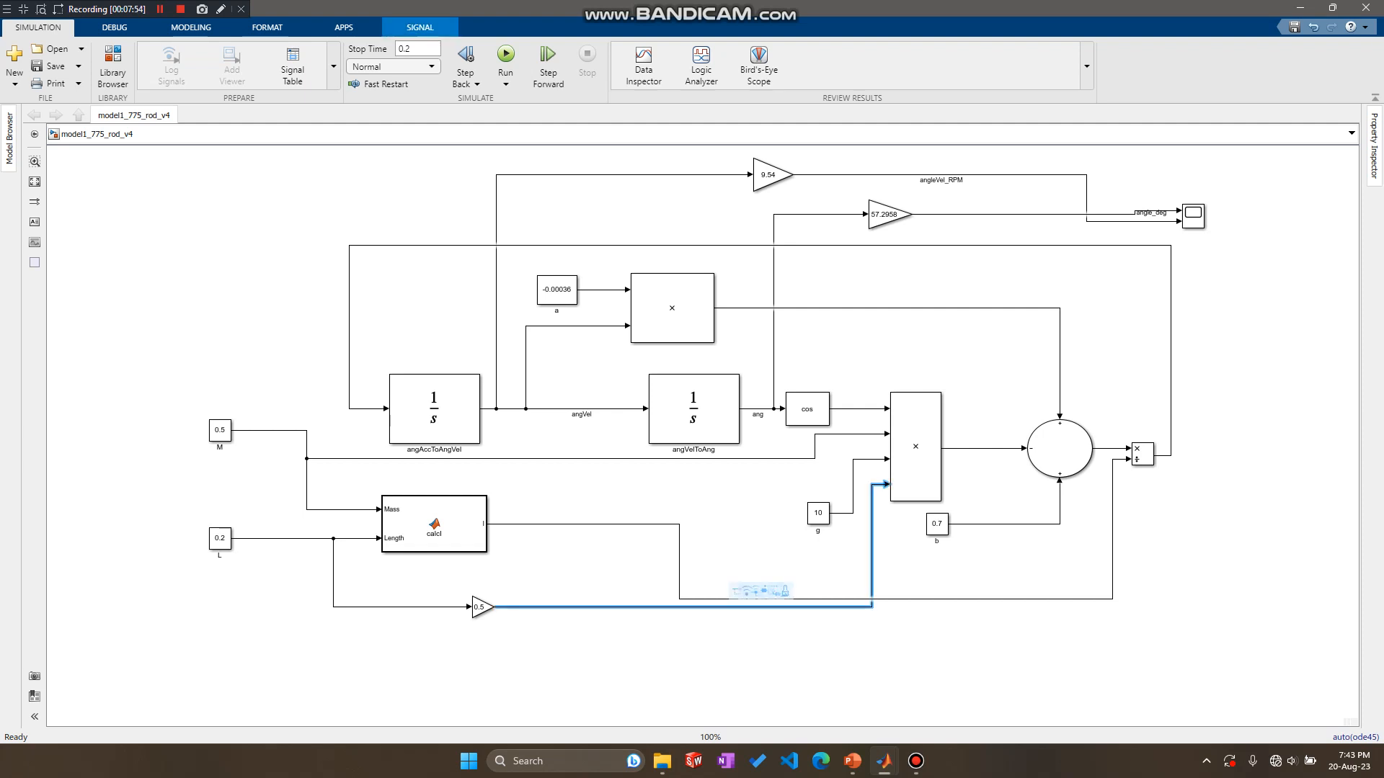
{"action": "left_click", "coordinate": [697, 548]}
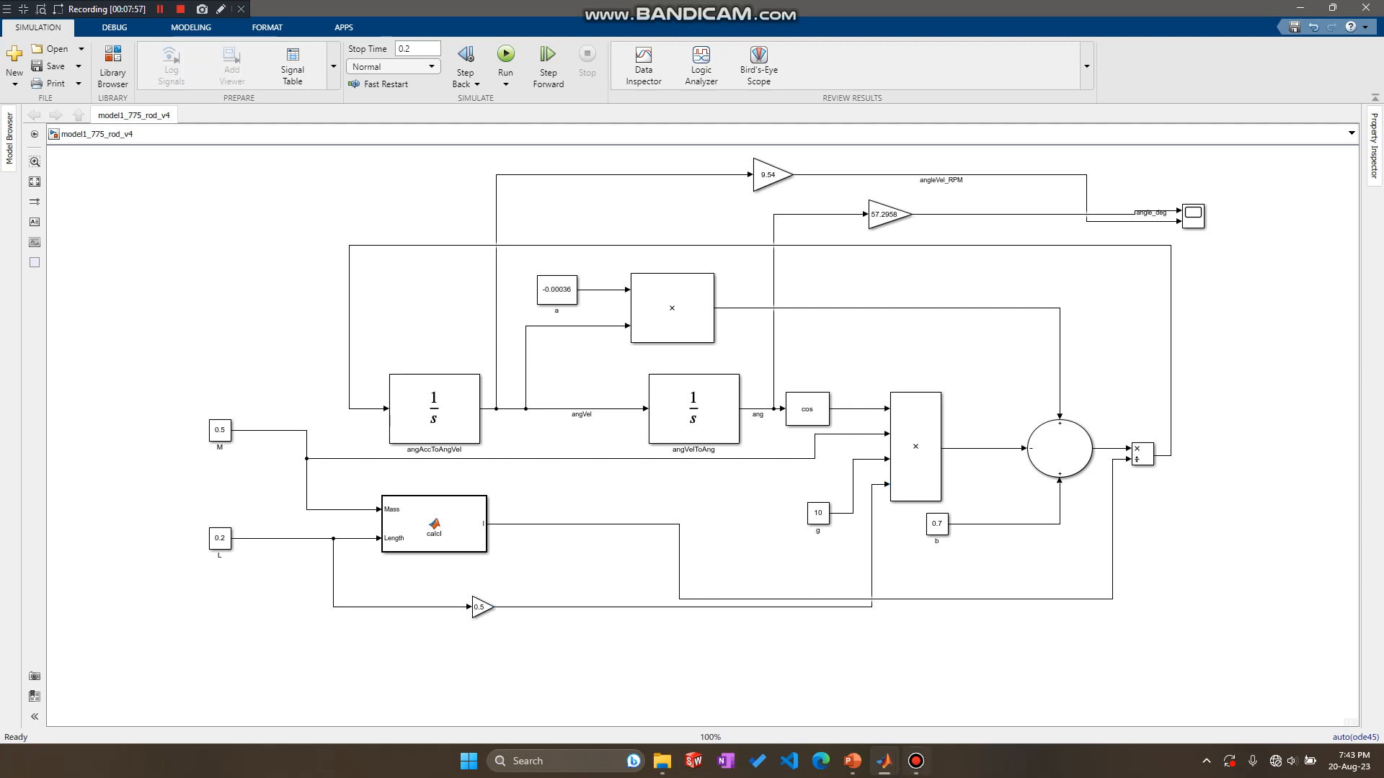
{"action": "mouse_move", "coordinate": [916, 761]}
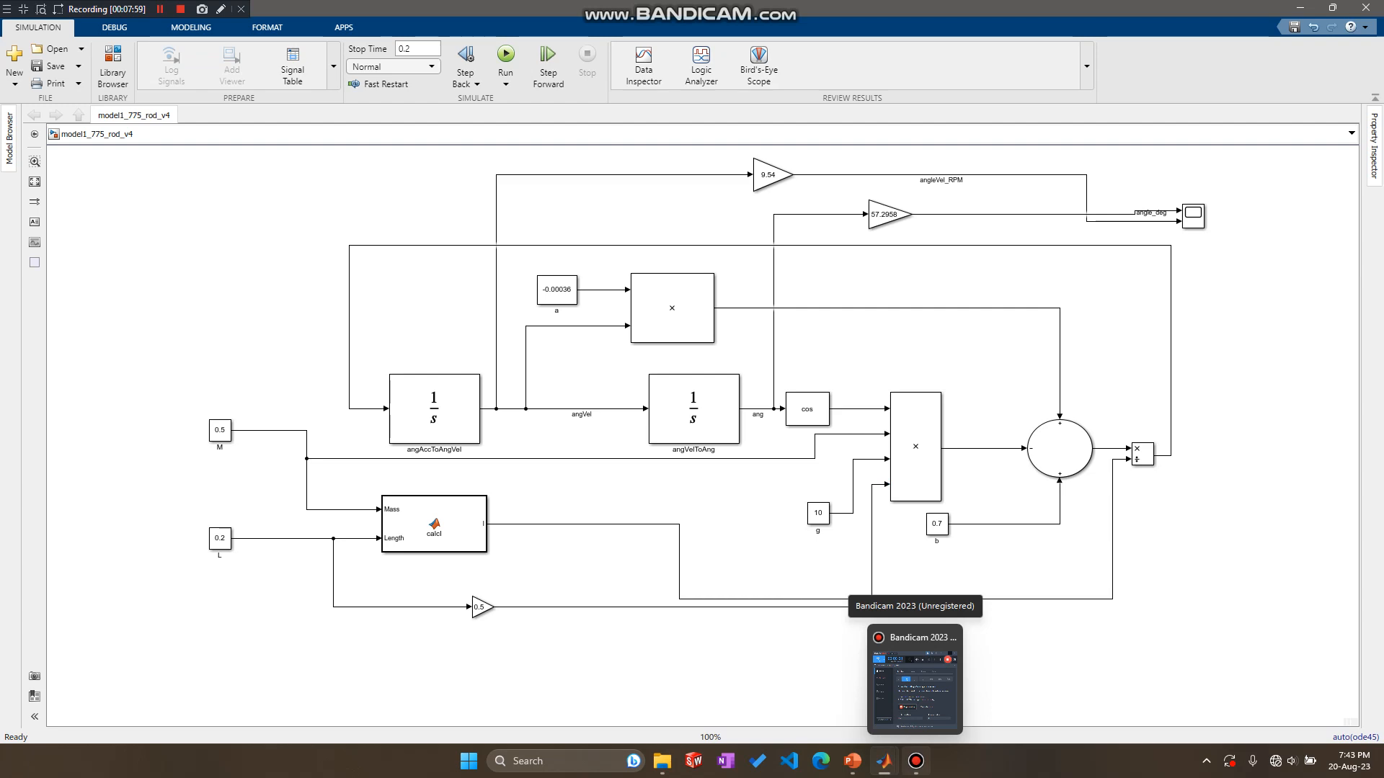